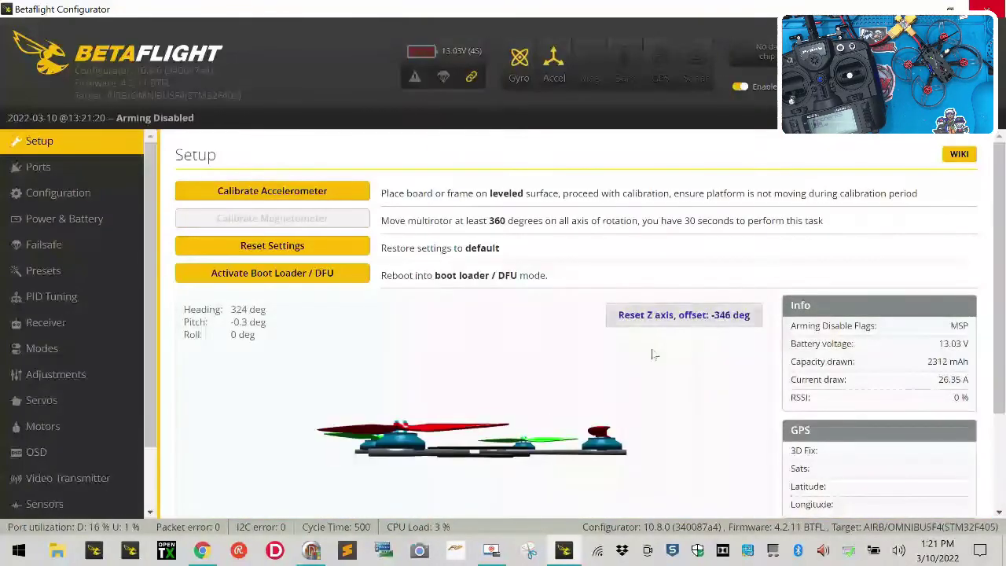
Step: Calibrate the accelerometer and bring up the receiver's channel bars for checking
click(272, 191)
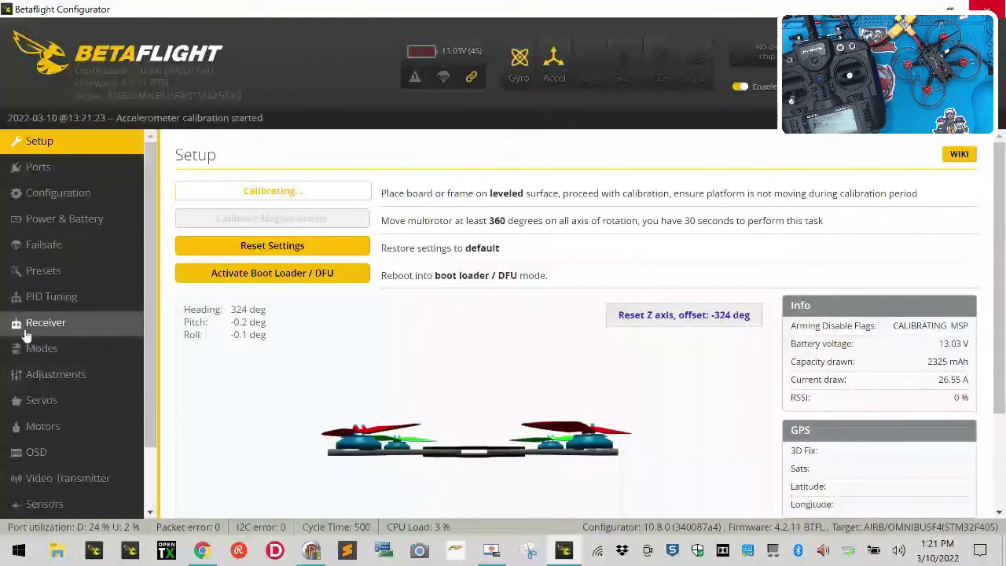
click(47, 322)
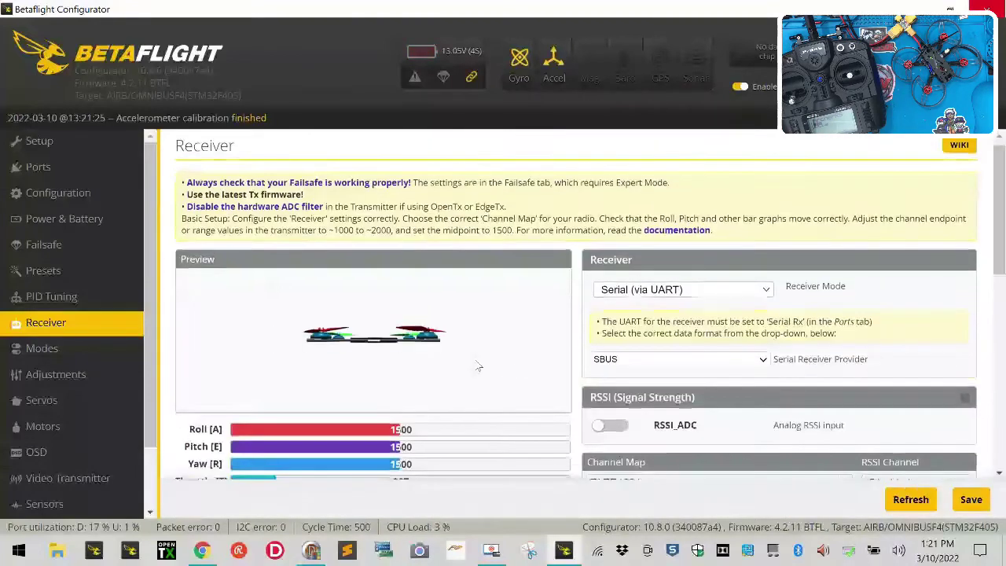
scroll(478, 367, down, 3)
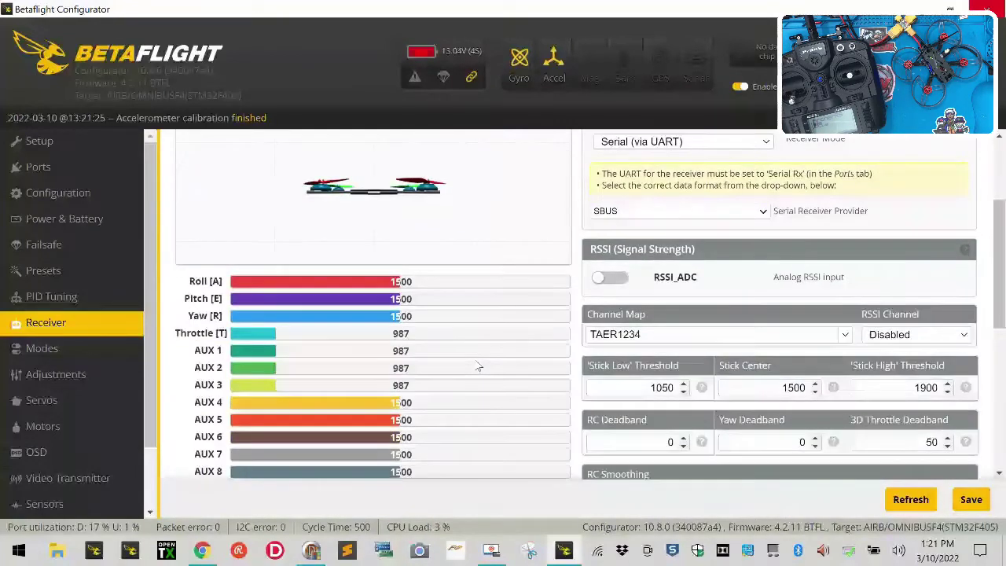
Step: Add an ARM mode range on AUX 1 spanning 1300 to 2100
click(56, 354)
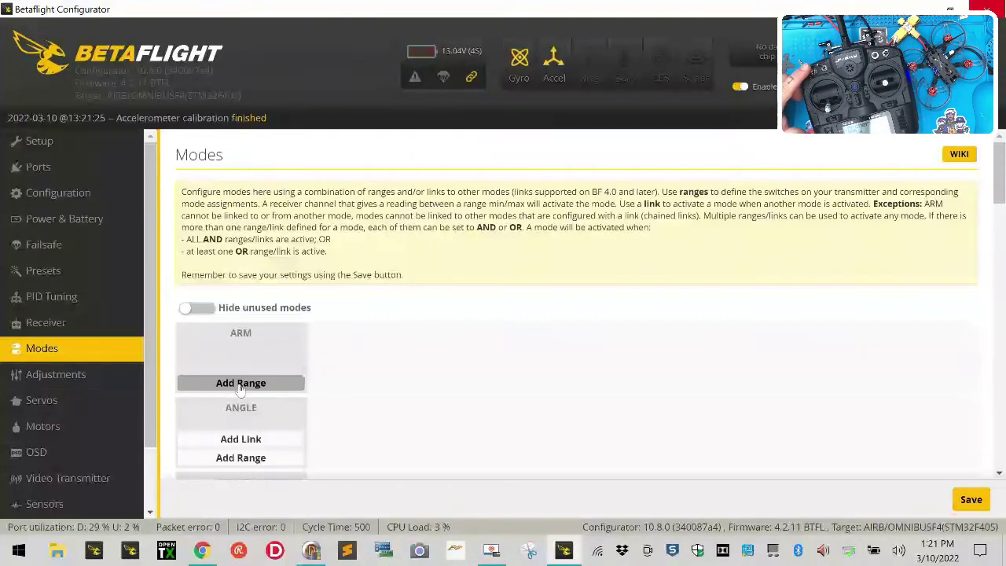
click(240, 387)
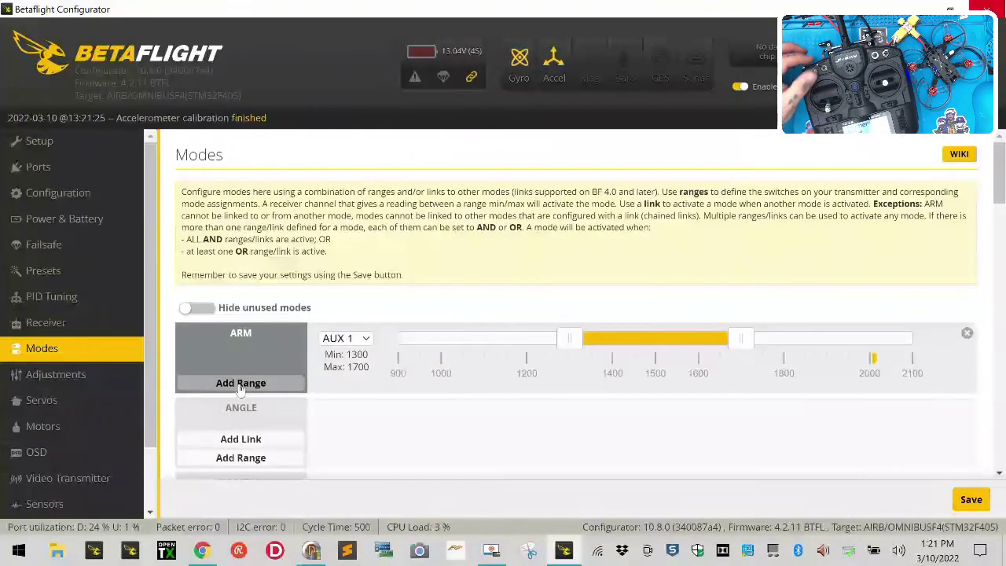
drag(740, 338, 924, 340)
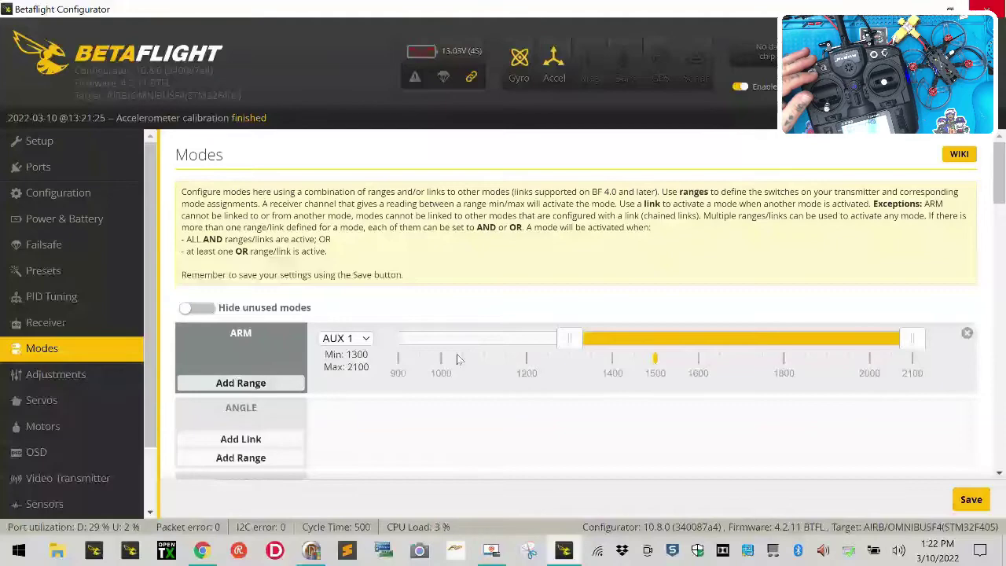
Step: Assign AUX 2 ranges to two flight modes: ANGLE from 1700 to 2100 and HORIZON from 1300 to 1700
scroll(457, 355, down, 1)
scroll(459, 359, down, 1)
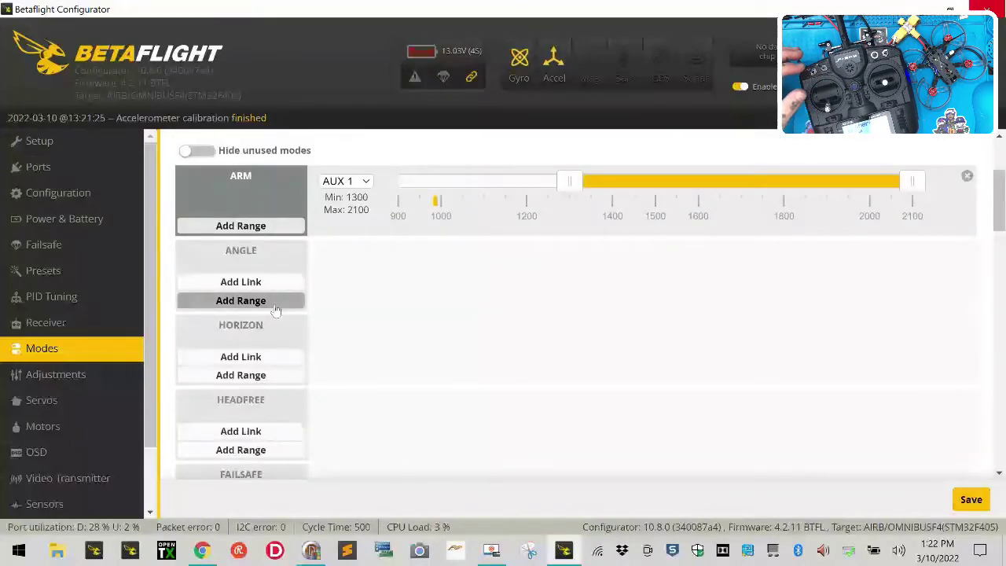
click(275, 312)
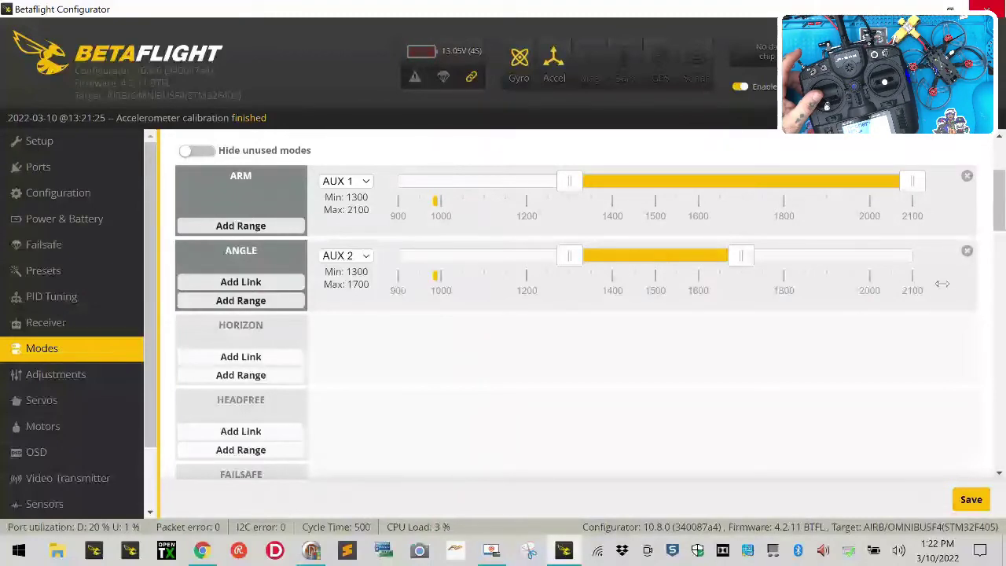
drag(942, 284, 966, 284)
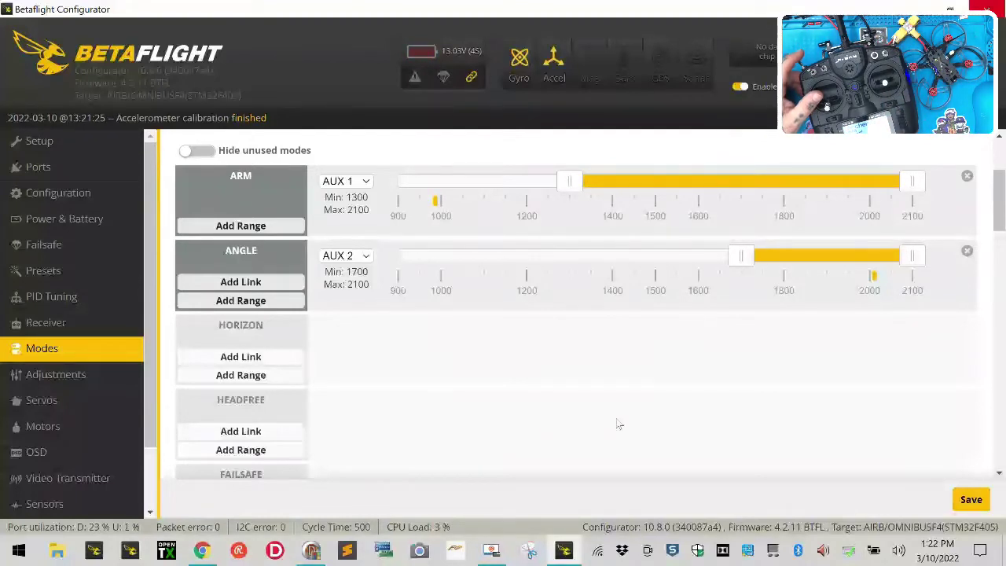
click(244, 377)
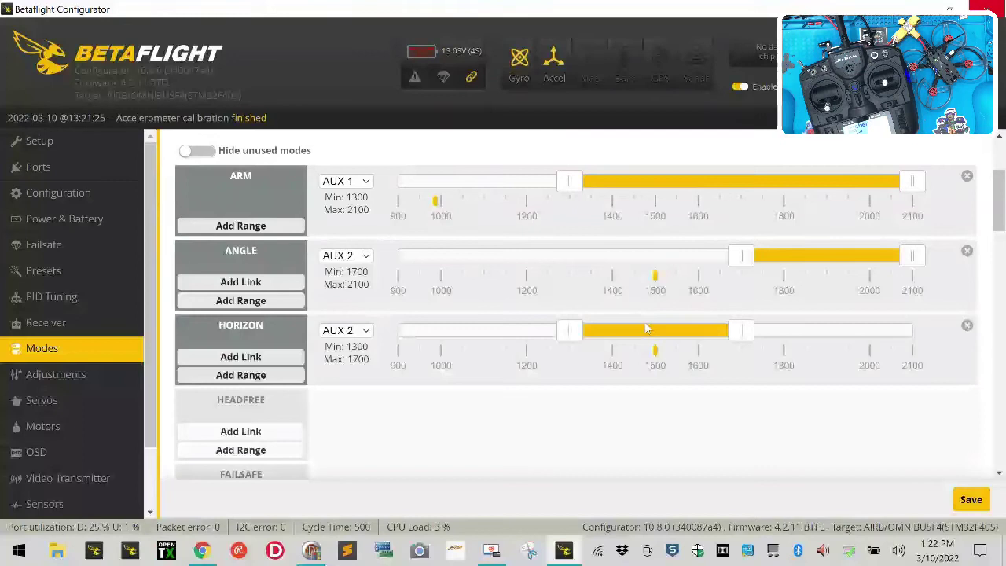
Step: Assign AUX 3 ranges to FAILSAFE from 1700 to 2100 and to BEEPER from 1300 to 2100
scroll(646, 329, down, 5)
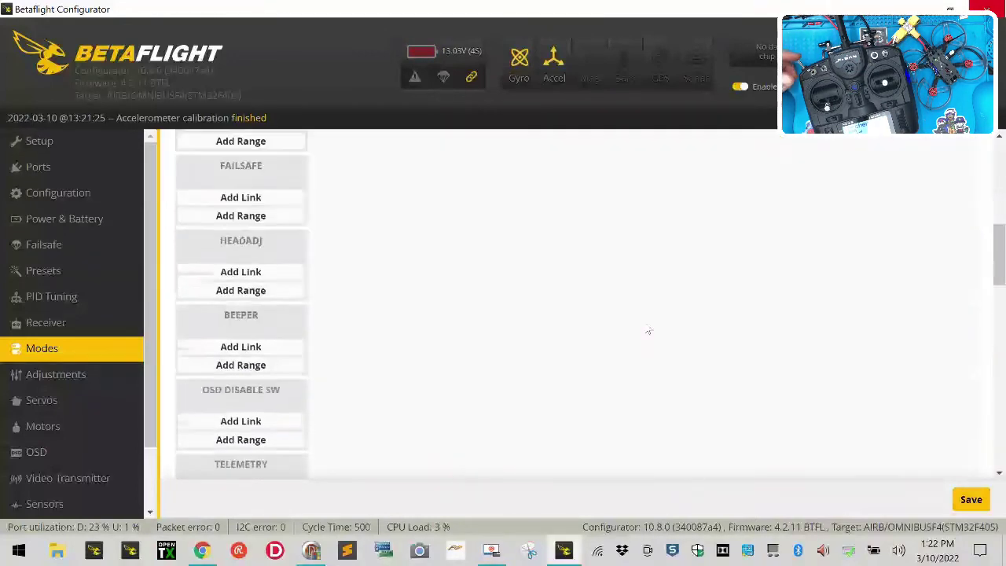
click(258, 213)
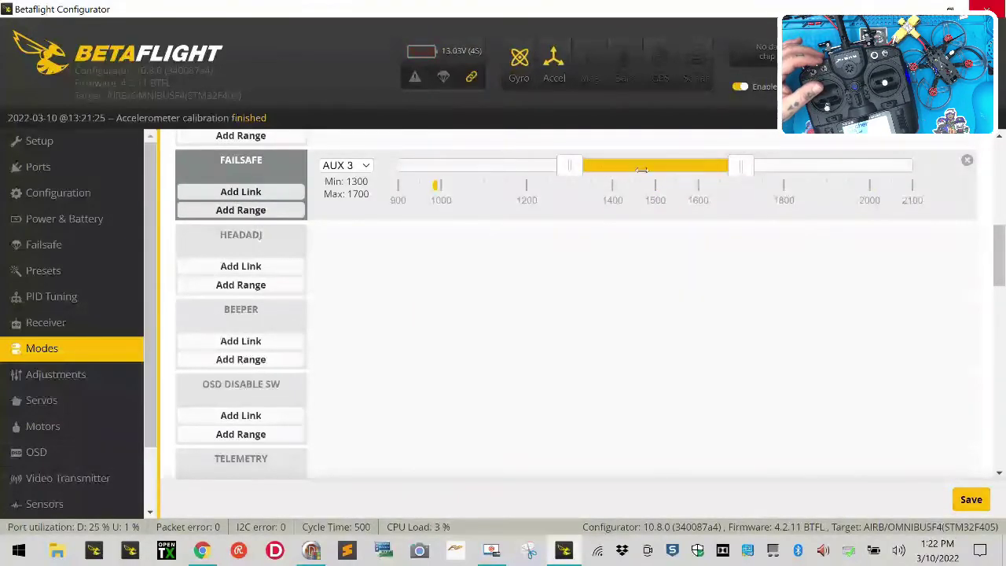
drag(638, 166, 1001, 186)
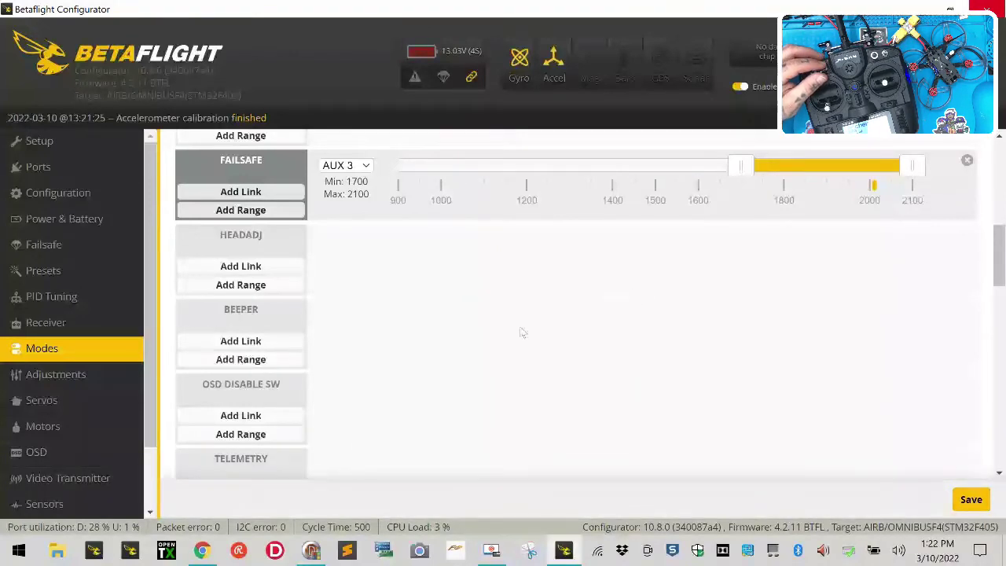
click(244, 362)
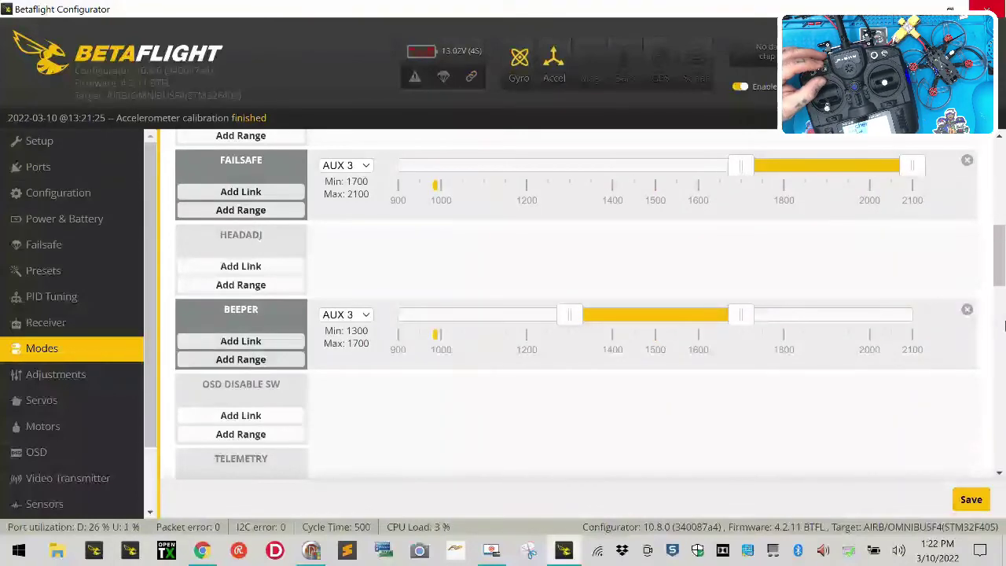
drag(732, 320, 912, 318)
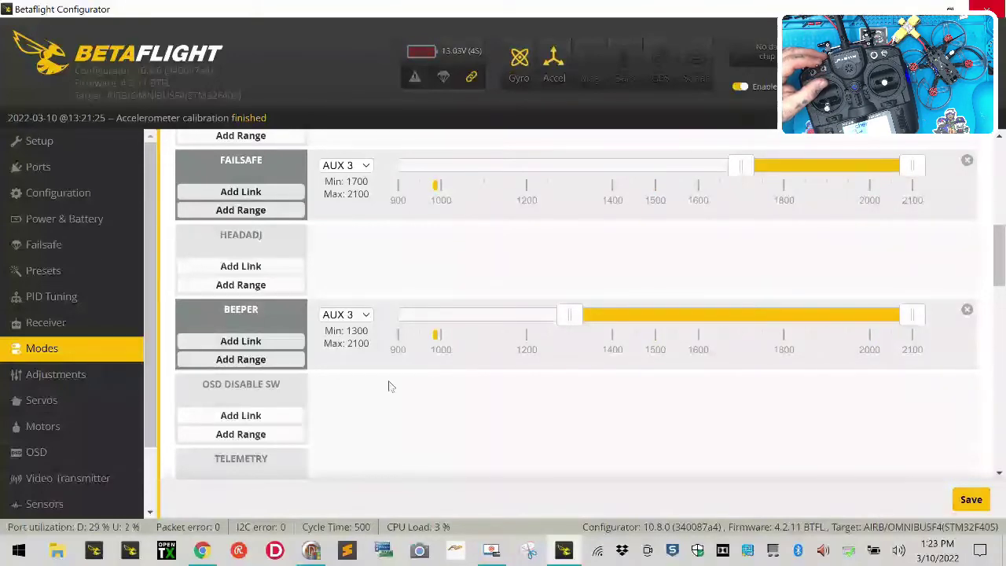
Step: Add an AIR MODE range on AUX 2 spanning 900 to 1300
scroll(438, 411, down, 2)
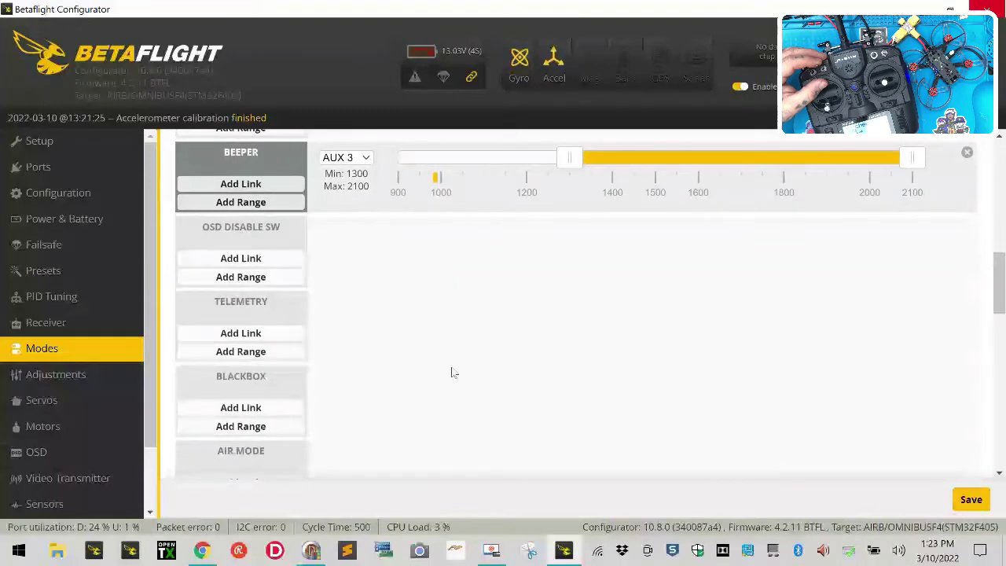
scroll(350, 419, down, 2)
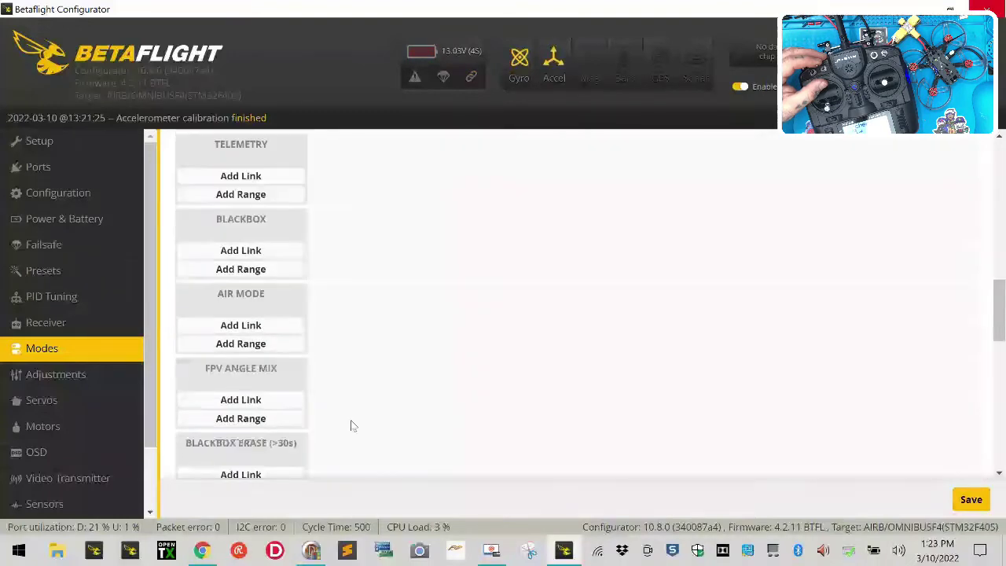
click(240, 344)
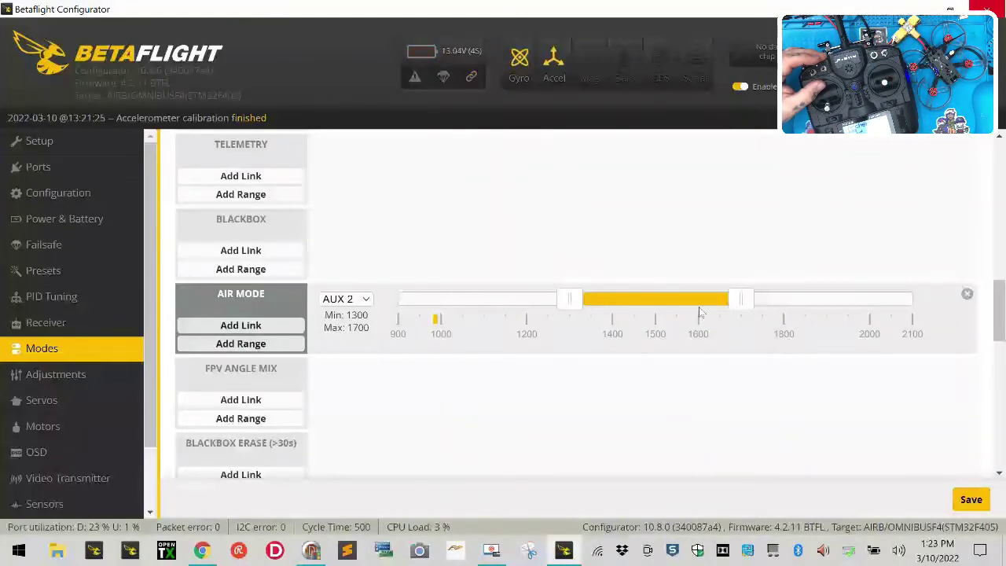
drag(684, 298, 275, 276)
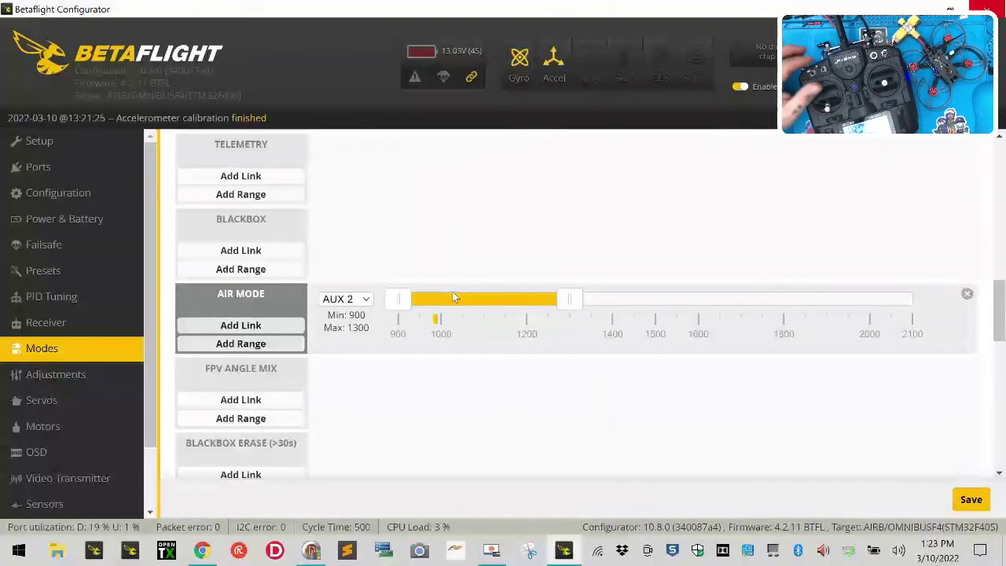
Step: Review the remaining modes and all assigned switch ranges, and save the mode configuration
scroll(463, 361, down, 2)
scroll(463, 361, down, 2)
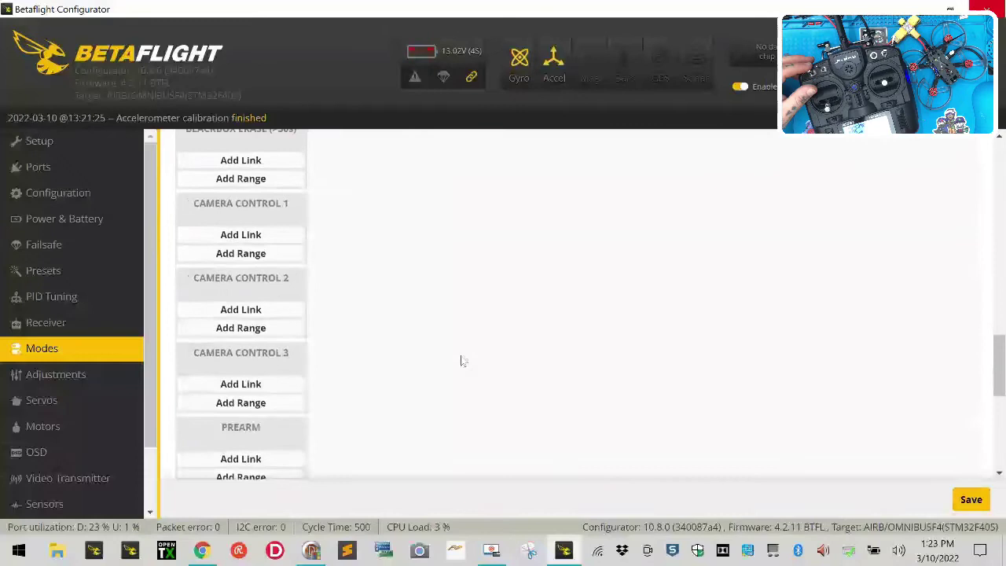
scroll(463, 361, down, 2)
scroll(462, 360, down, 3)
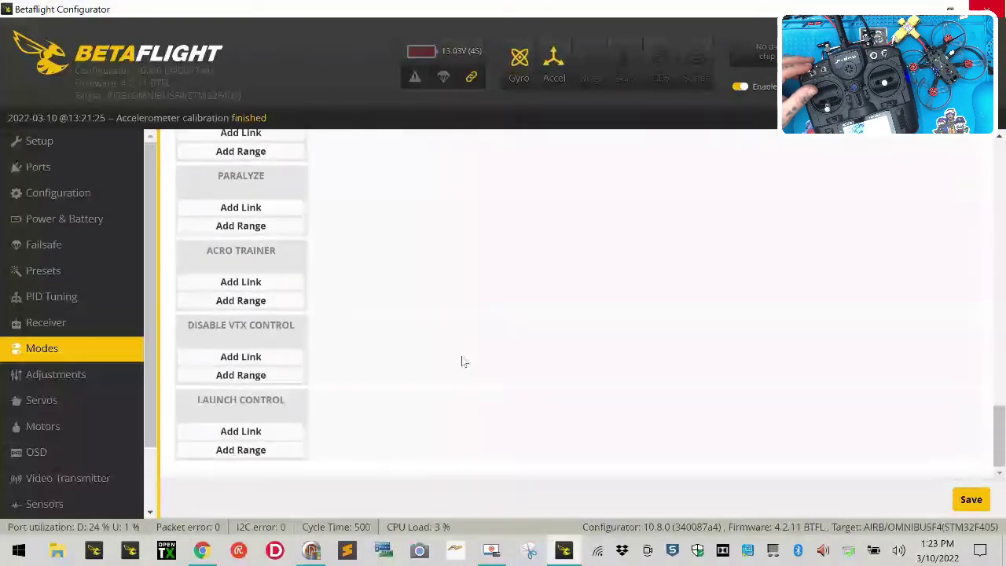
scroll(464, 362, up, 2)
scroll(462, 361, up, 8)
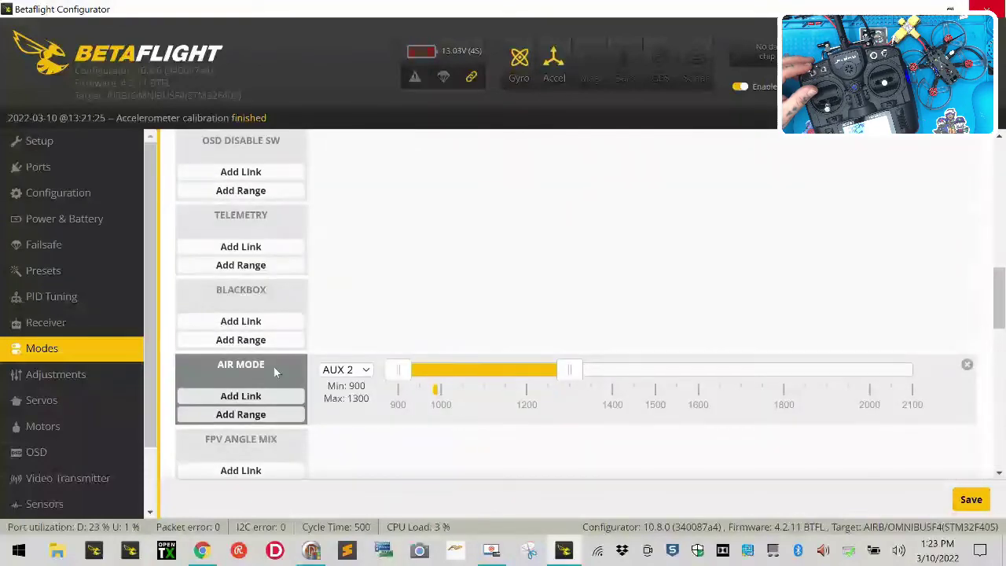
scroll(413, 386, up, 6)
scroll(393, 437, down, 2)
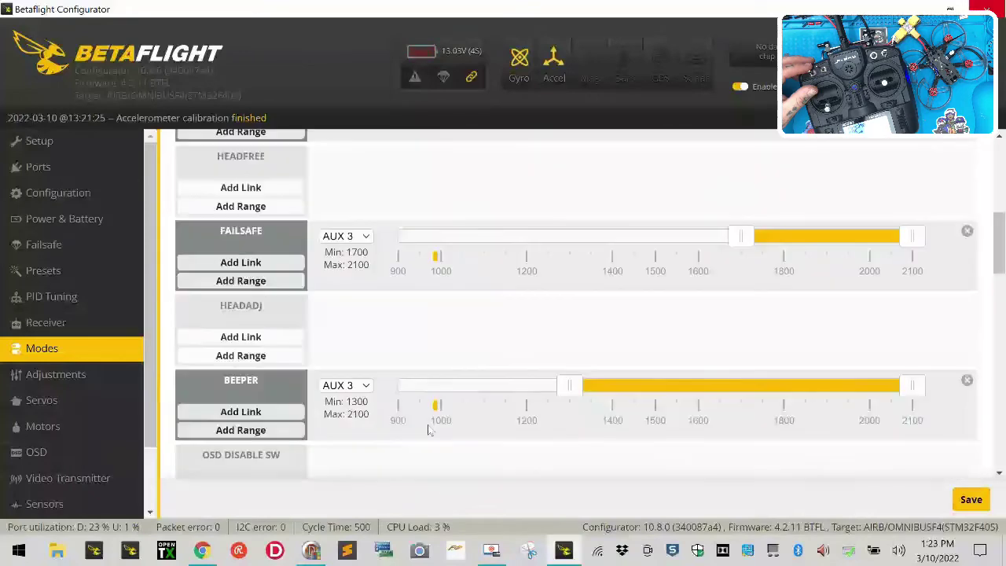
scroll(451, 293, up, 2)
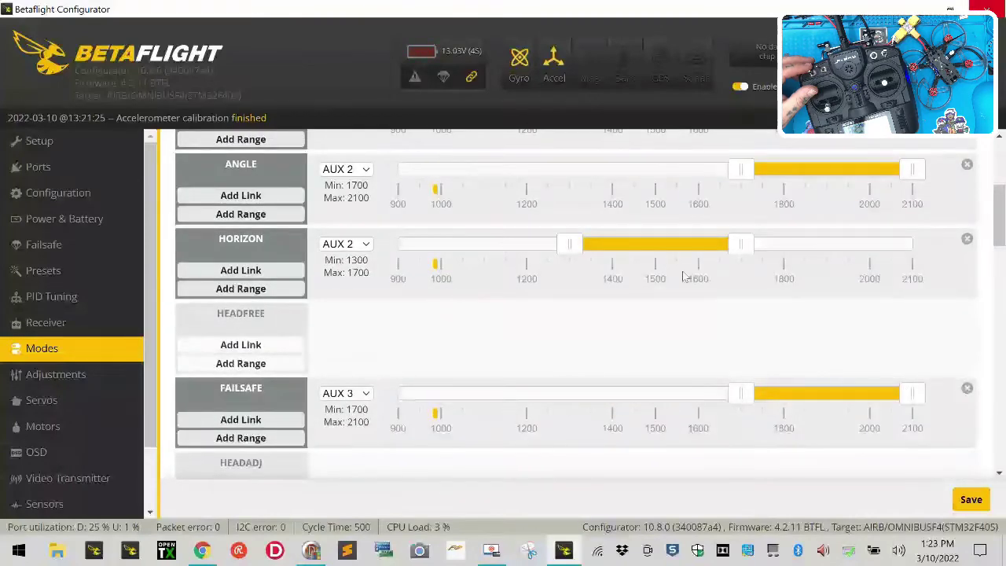
scroll(684, 276, up, 2)
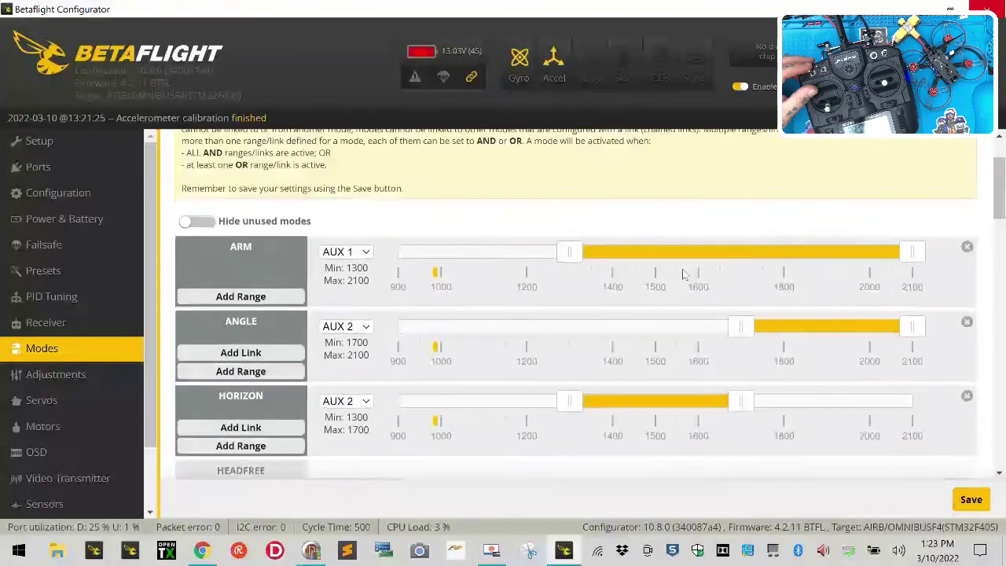
click(980, 507)
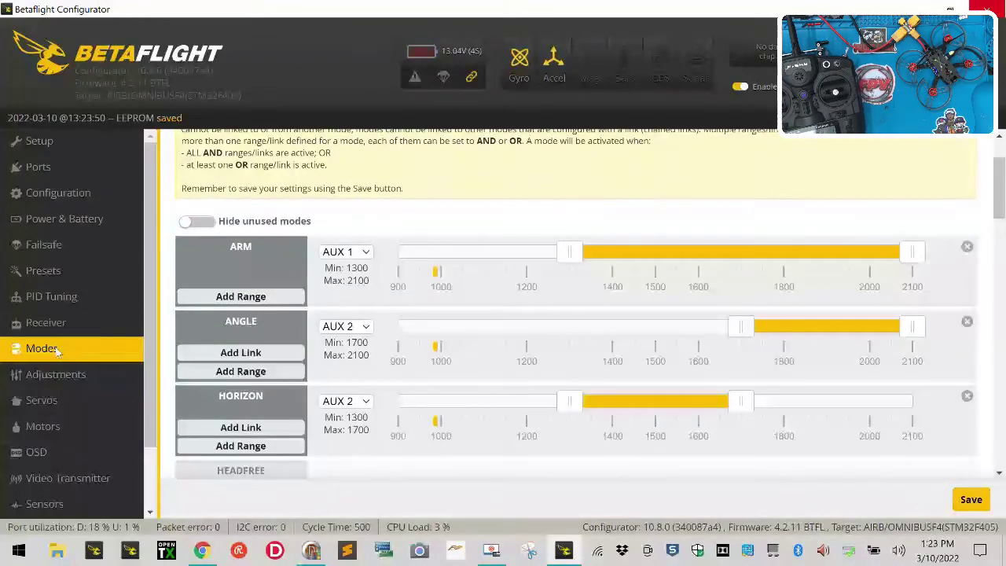
Step: Enable motor test mode in the motor settings by accepting the propeller safety notice
click(81, 436)
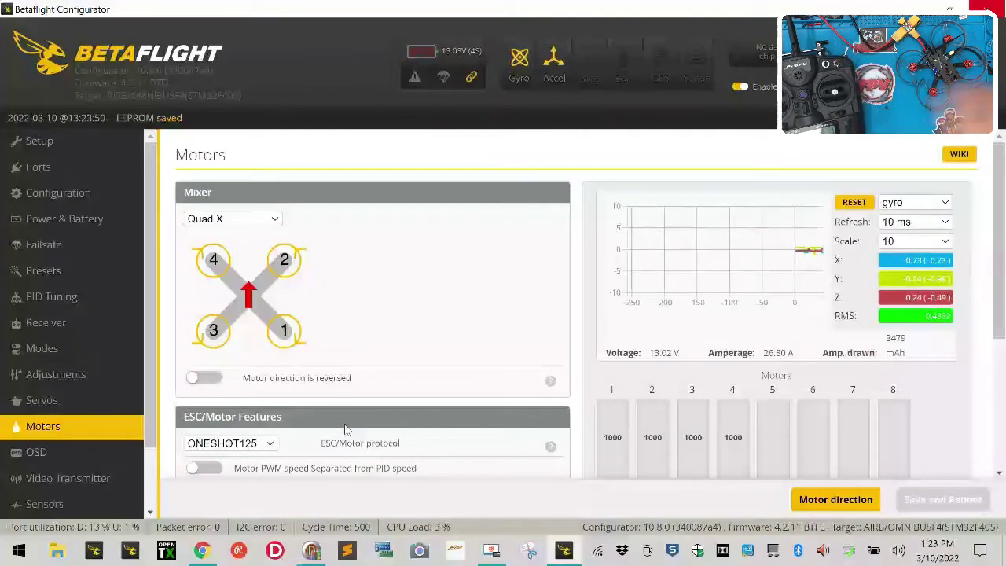
scroll(345, 429, down, 3)
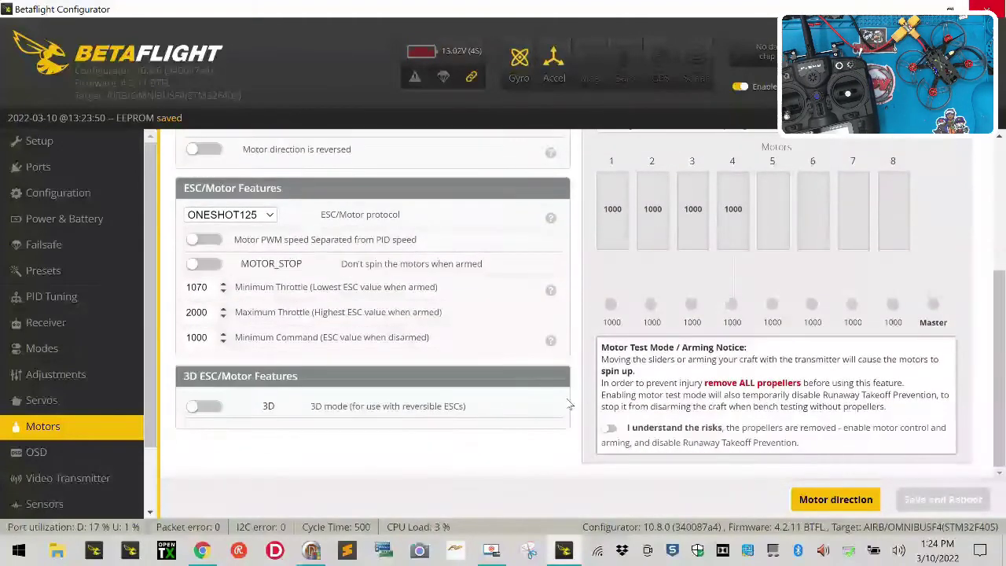
click(612, 431)
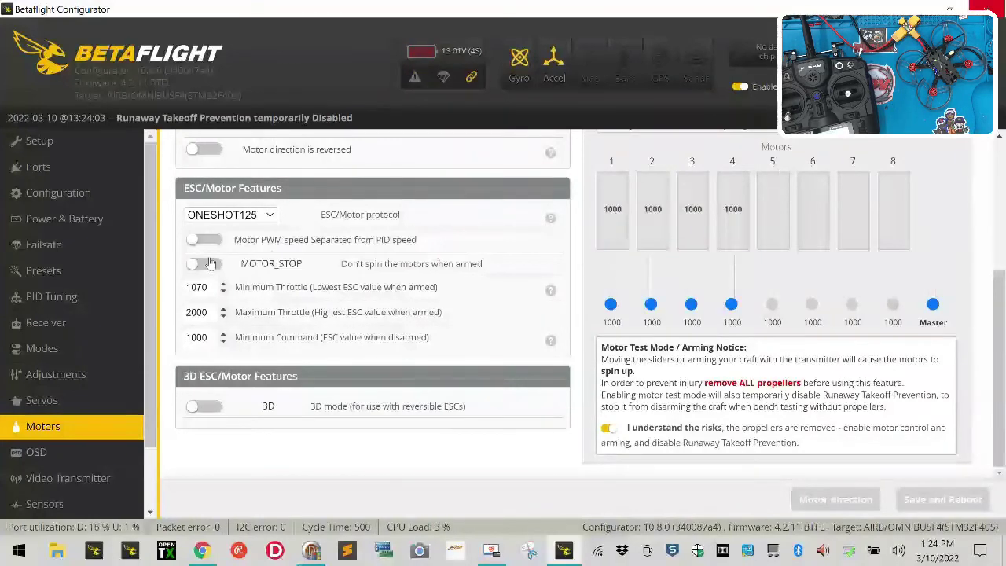
Step: Set the receiver's 'Stick Low' Threshold to 1005 and save the receiver settings
click(49, 324)
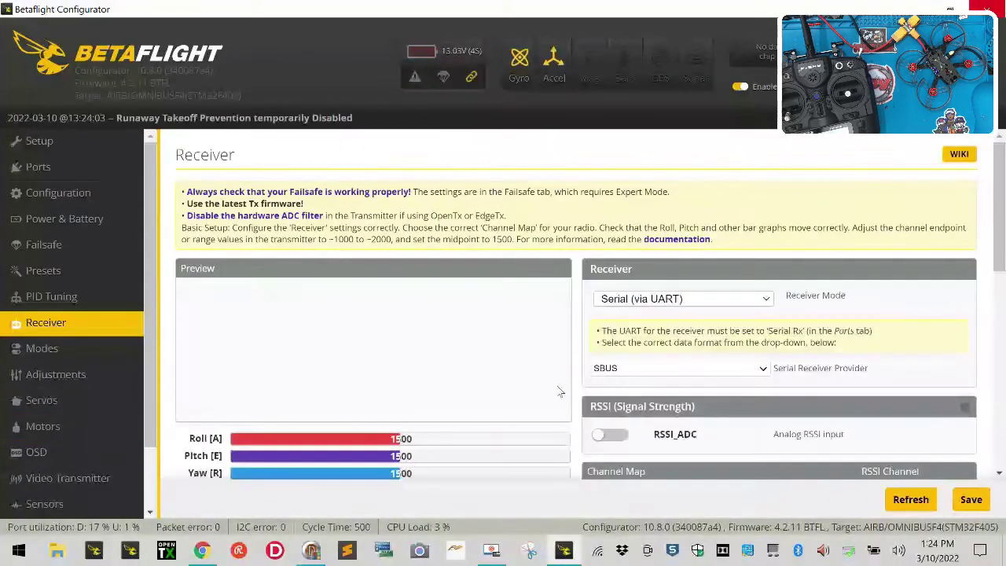
scroll(560, 390, down, 2)
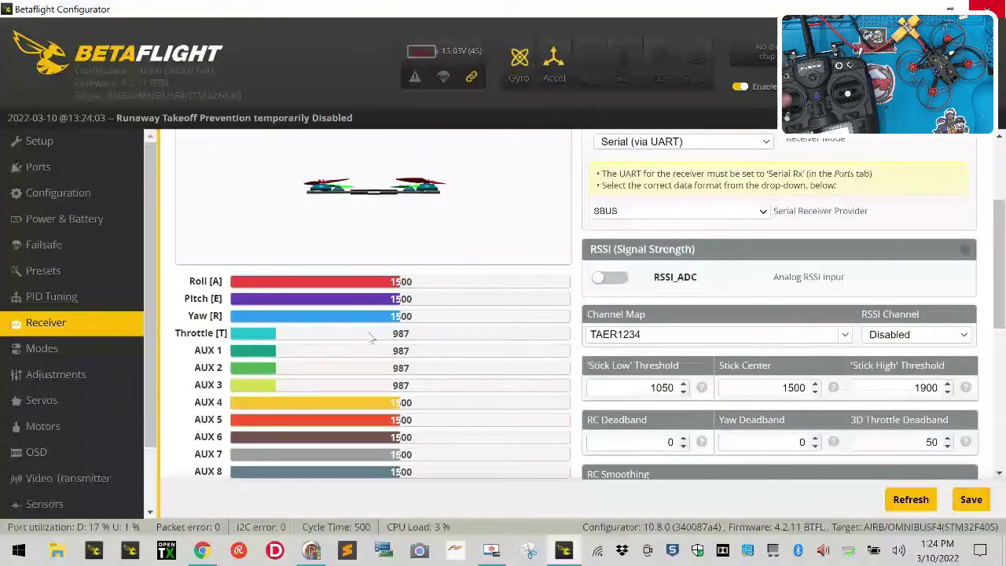
scroll(625, 405, down, 2)
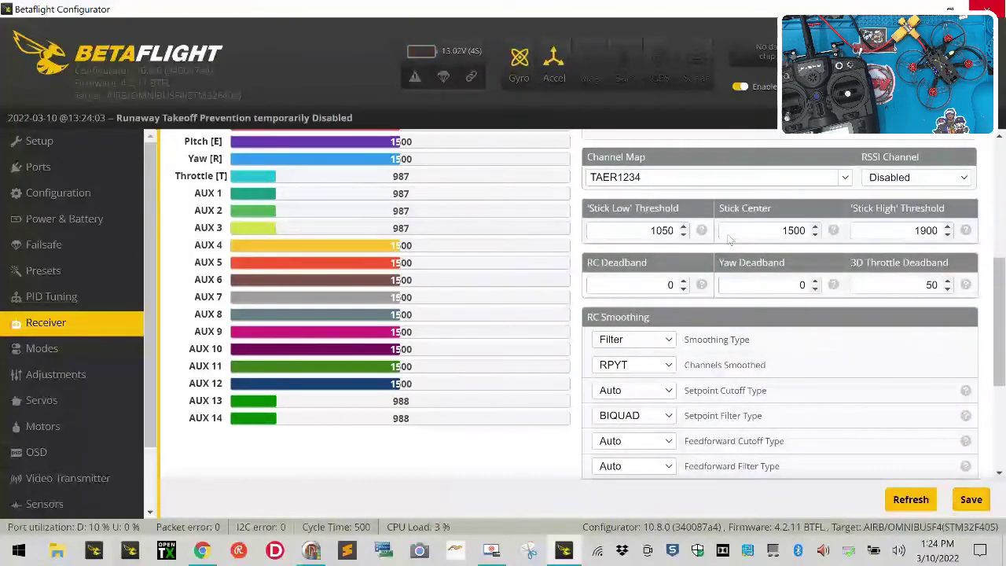
scroll(534, 242, up, 2)
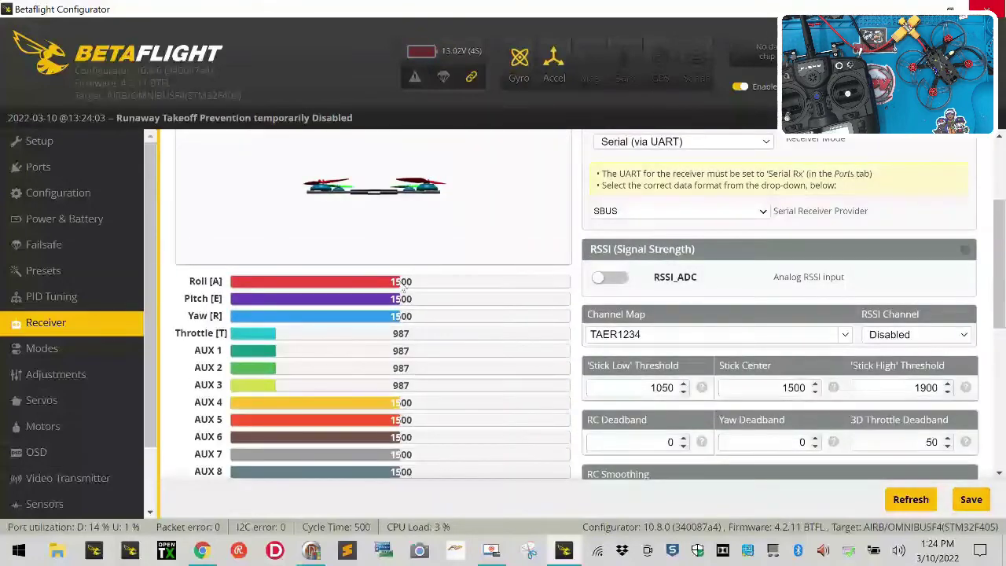
click(658, 387)
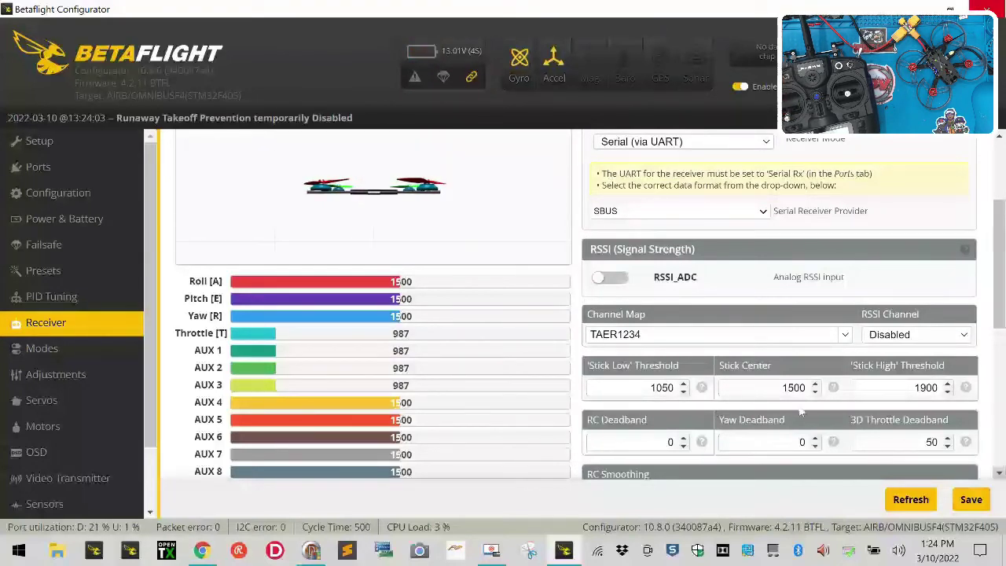
double_click(654, 387)
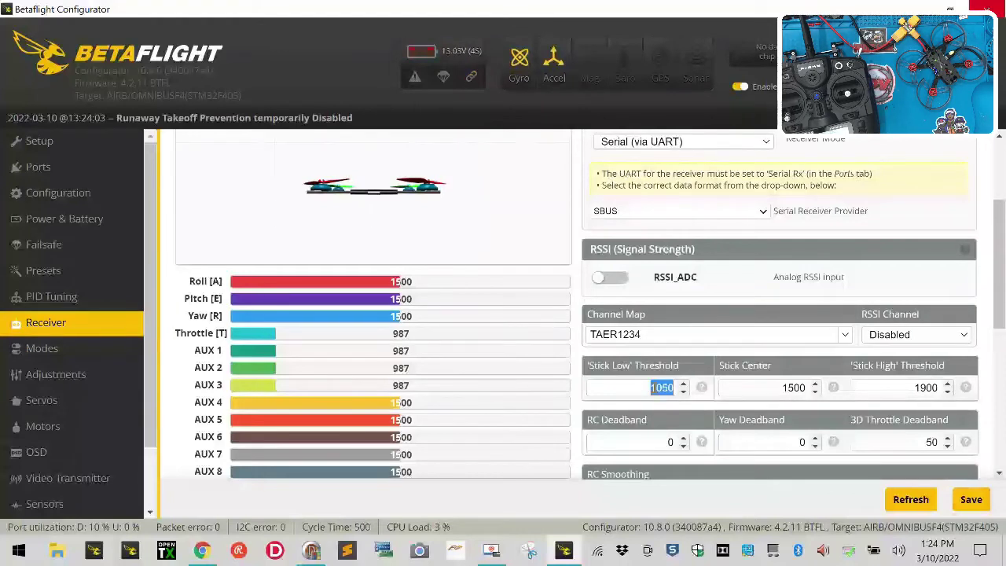
text(100)
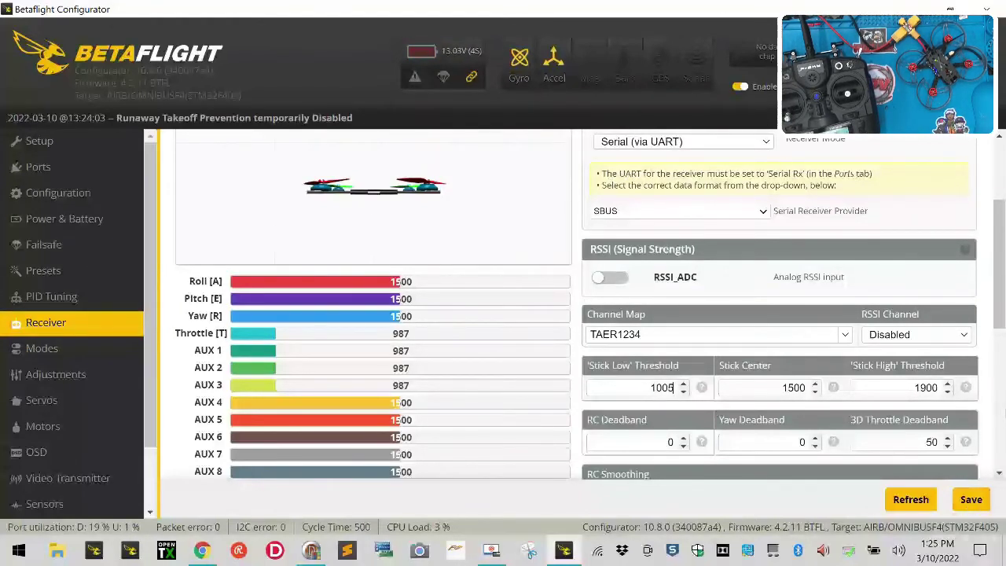
click(972, 499)
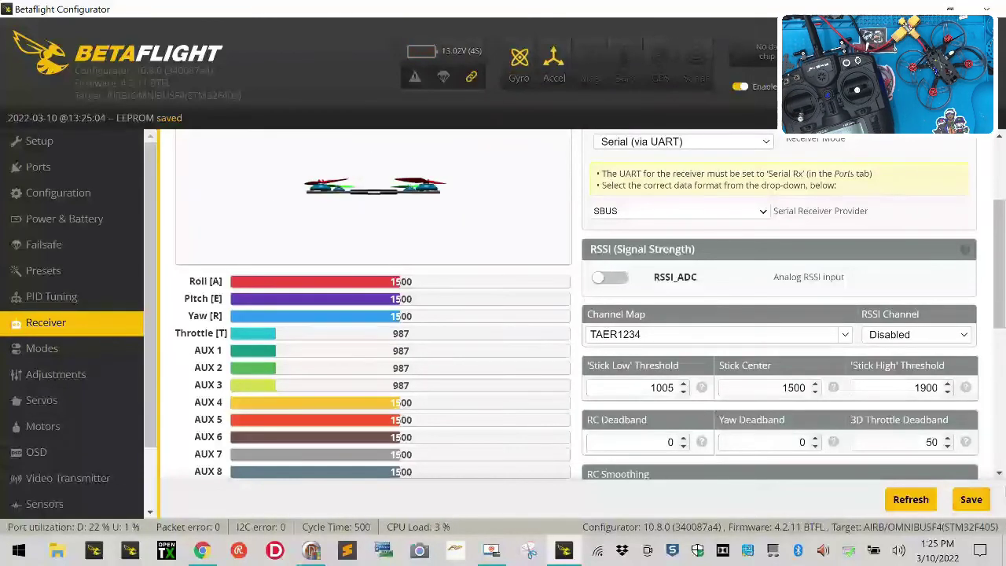
click(983, 505)
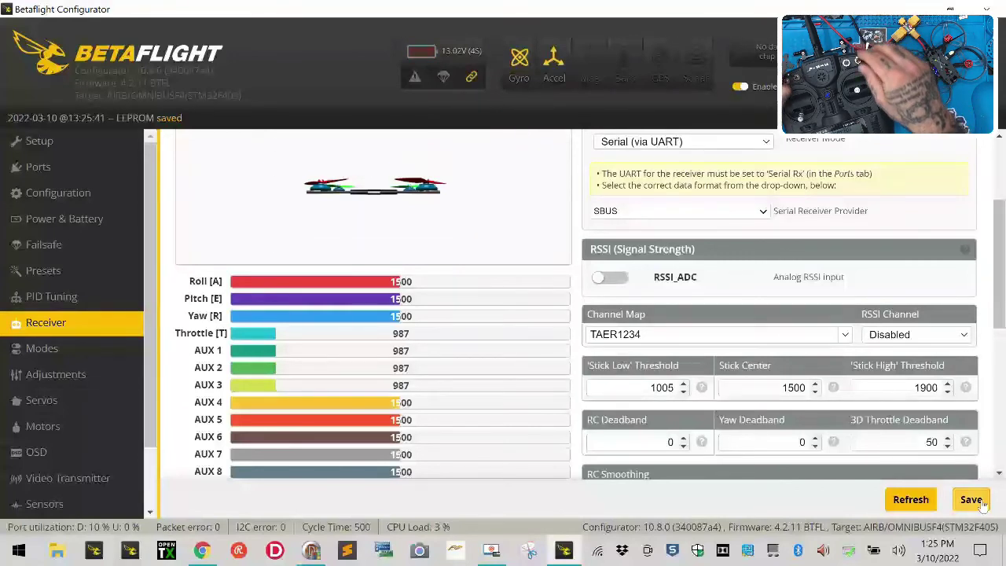